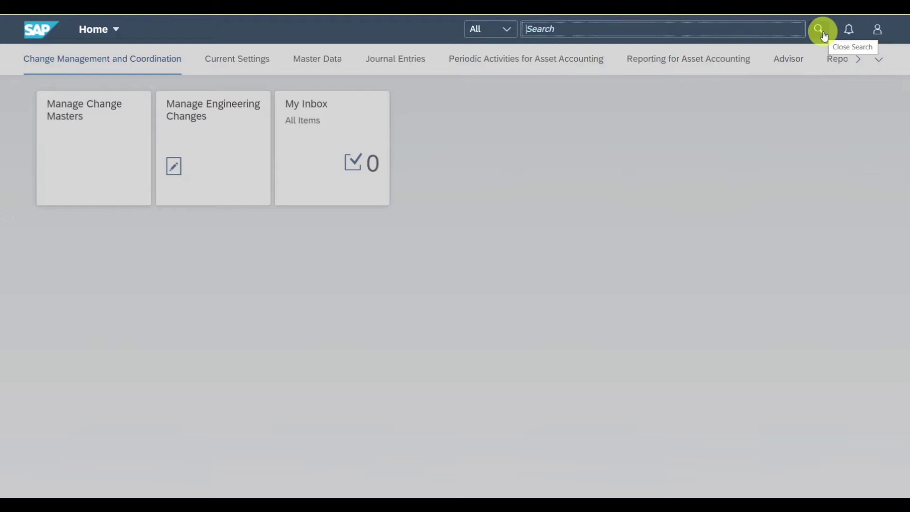
# Step: Search the shell bar for 'Manage Profit Centers' and launch that app
pyautogui.write('Manage')
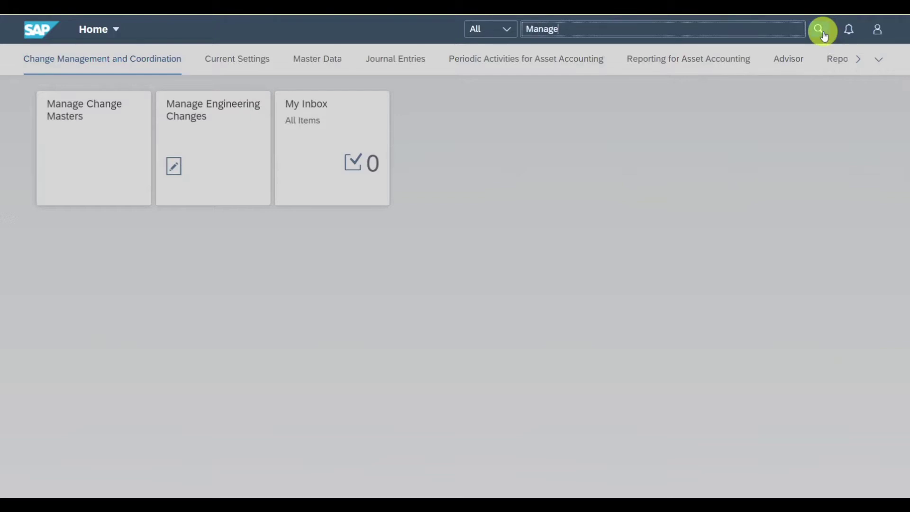
pyautogui.write(' Profit Centers')
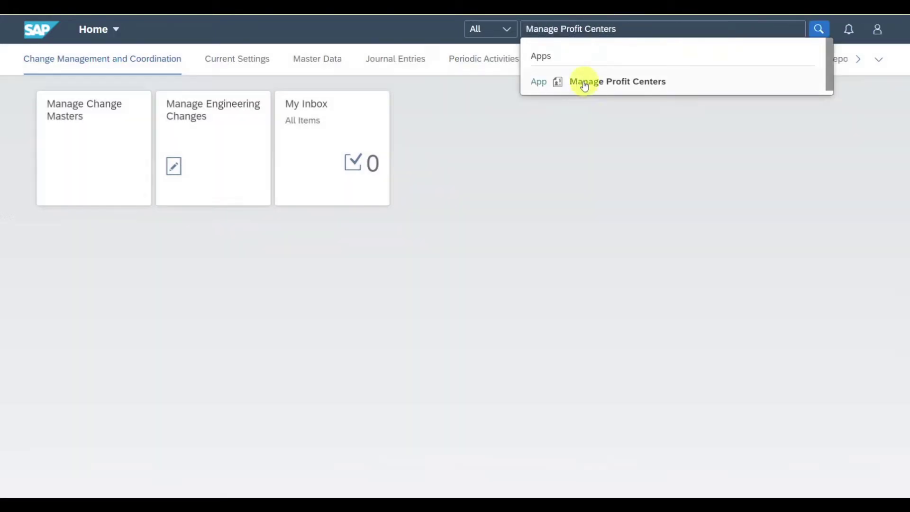
pyautogui.click(576, 88)
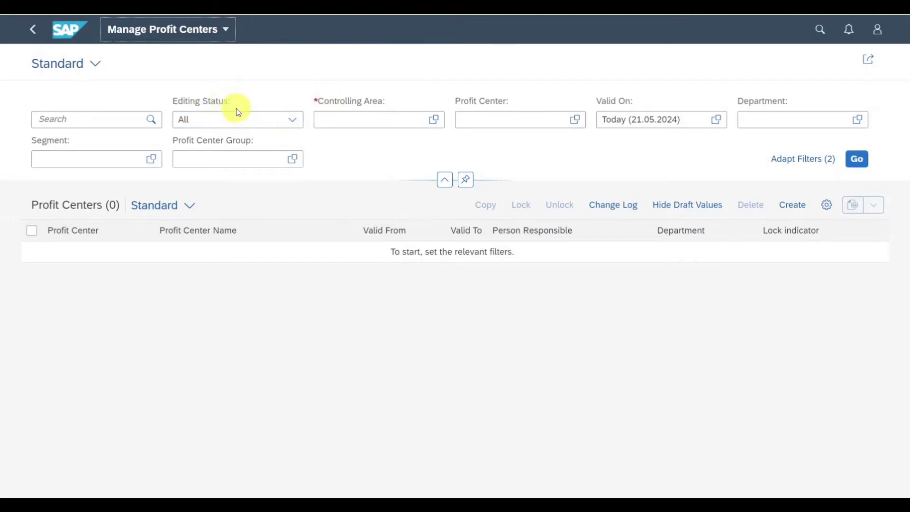
# Step: Filter by controlling area A000 with editing status All to list 109 profit centers
pyautogui.click(260, 121)
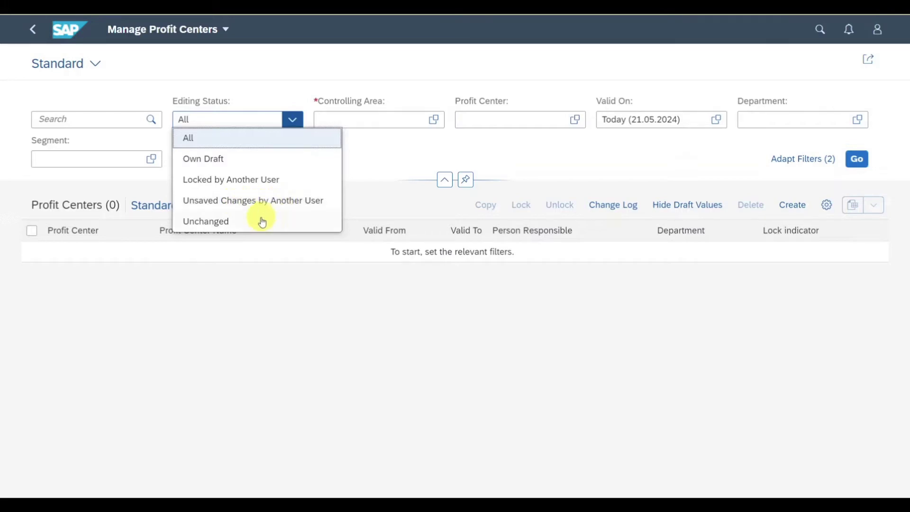
pyautogui.click(386, 173)
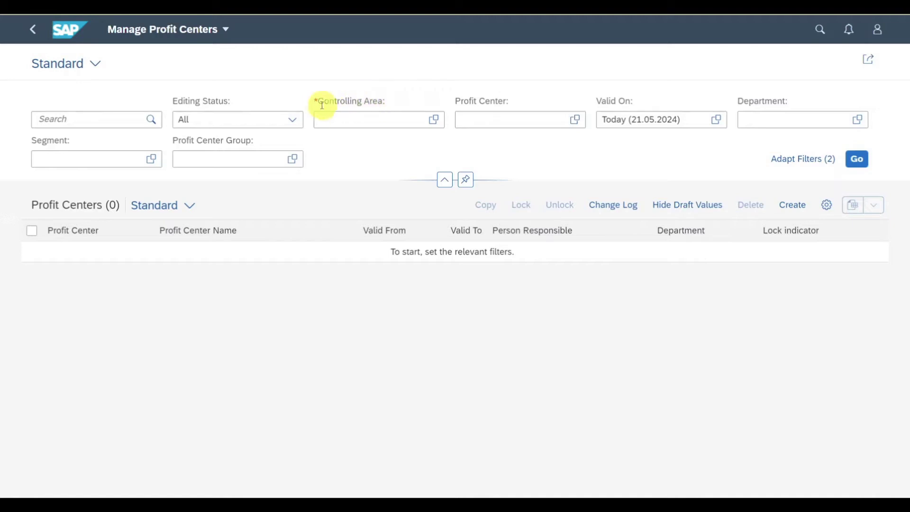
pyautogui.click(323, 119)
pyautogui.write('A000')
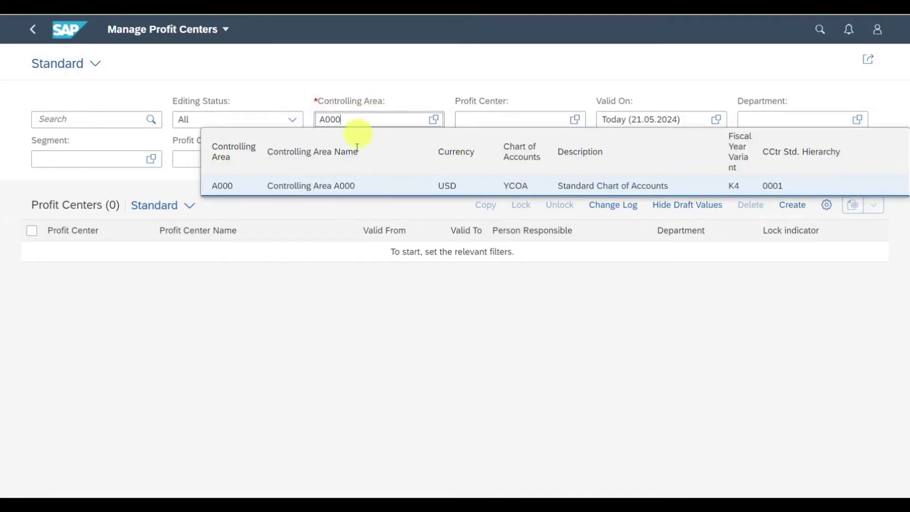
pyautogui.click(346, 190)
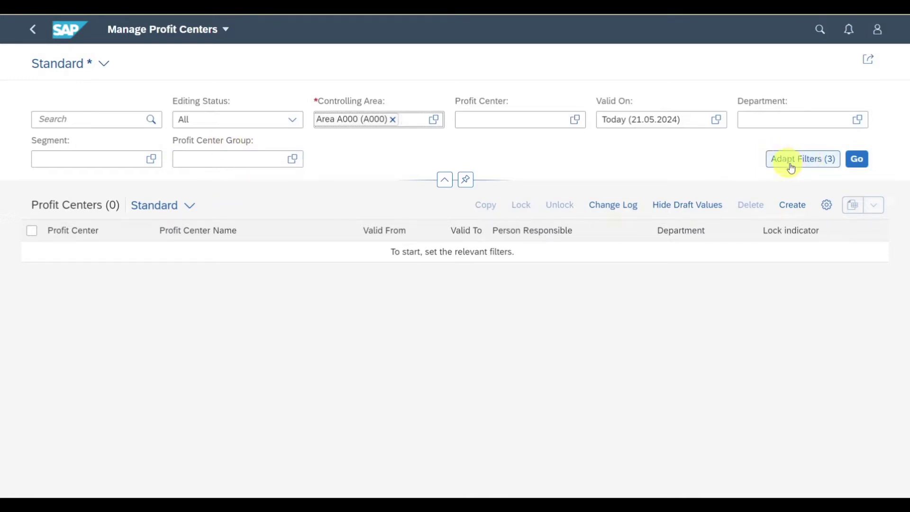
pyautogui.click(856, 159)
pyautogui.scroll(-5, 469, 329)
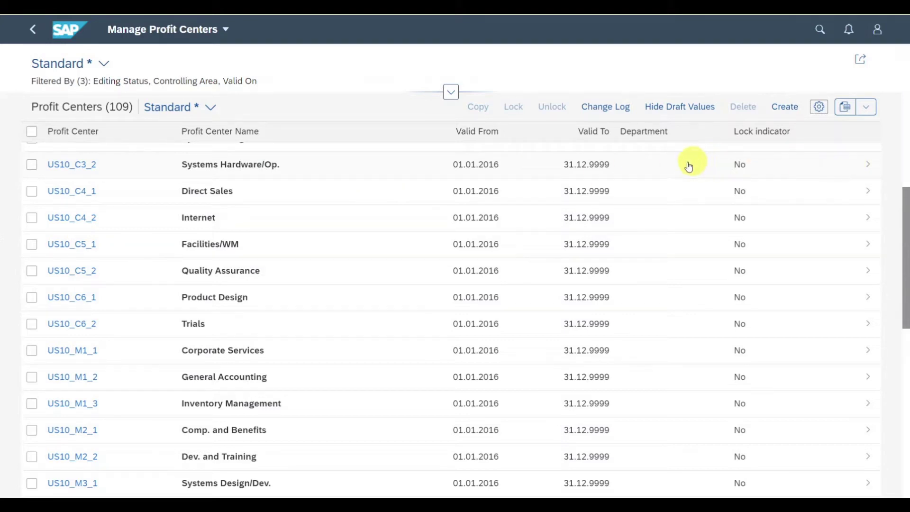
pyautogui.click(807, 165)
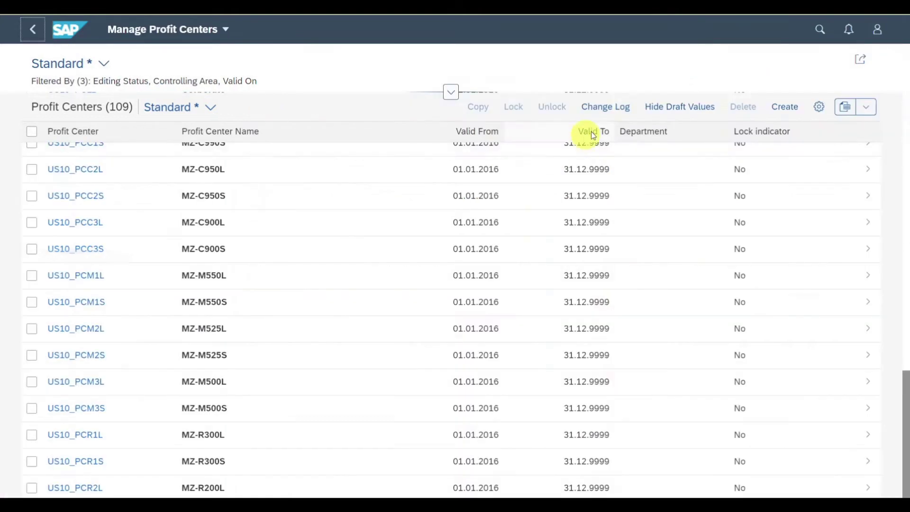
# Step: Lock profit center US10_PCC2S, then unlock it so its lock indicator reads No
pyautogui.click(32, 29)
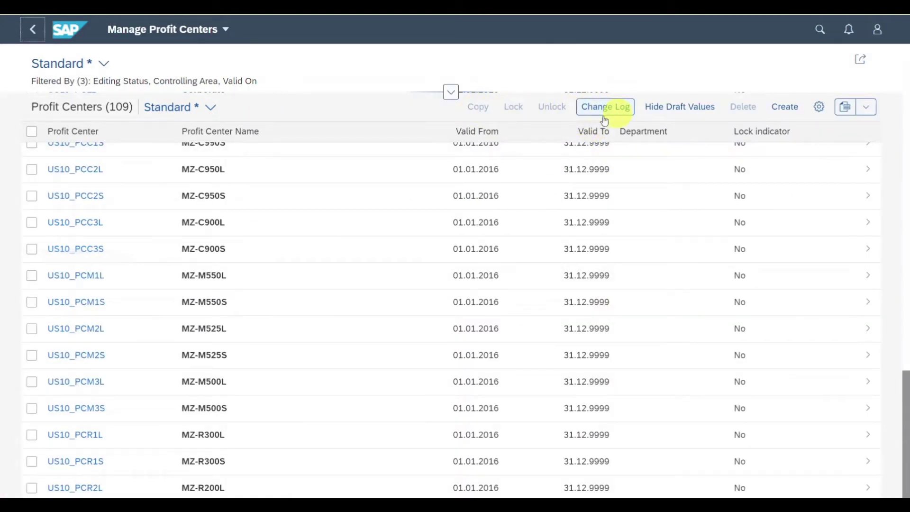
pyautogui.click(32, 196)
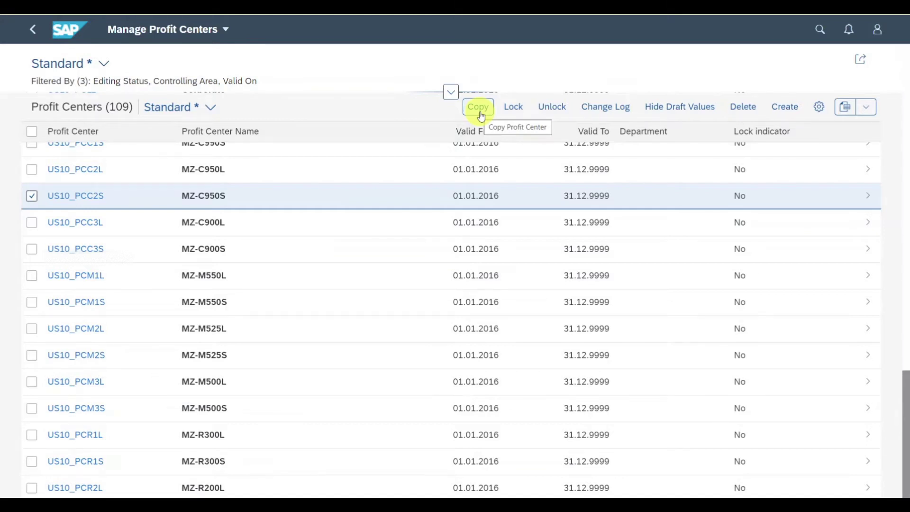
pyautogui.click(520, 110)
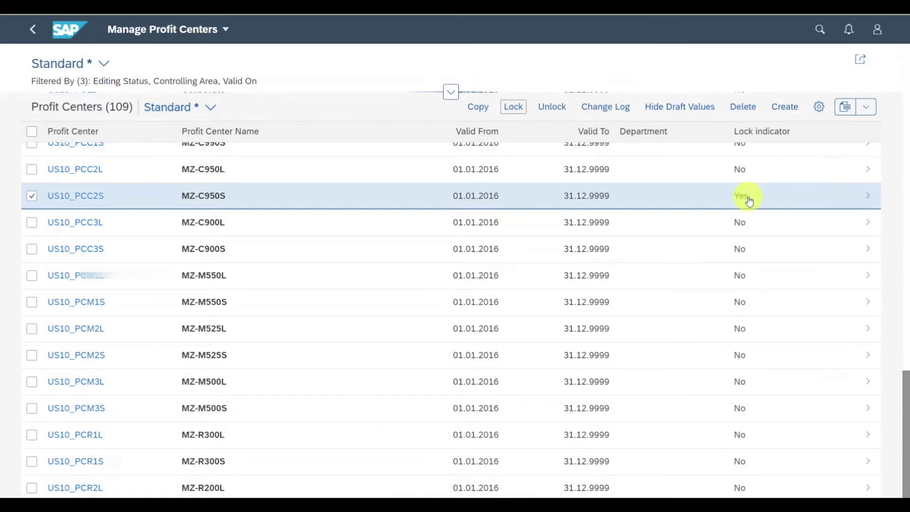
pyautogui.click(555, 110)
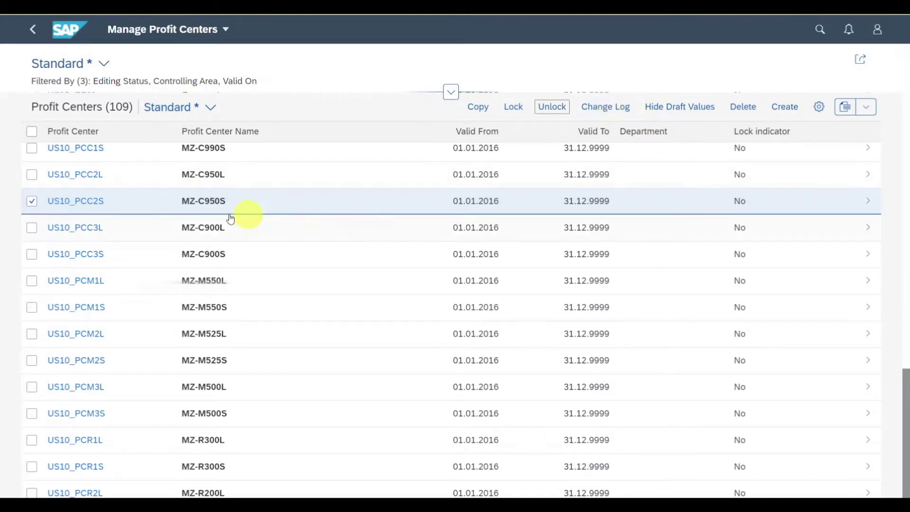
pyautogui.click(598, 112)
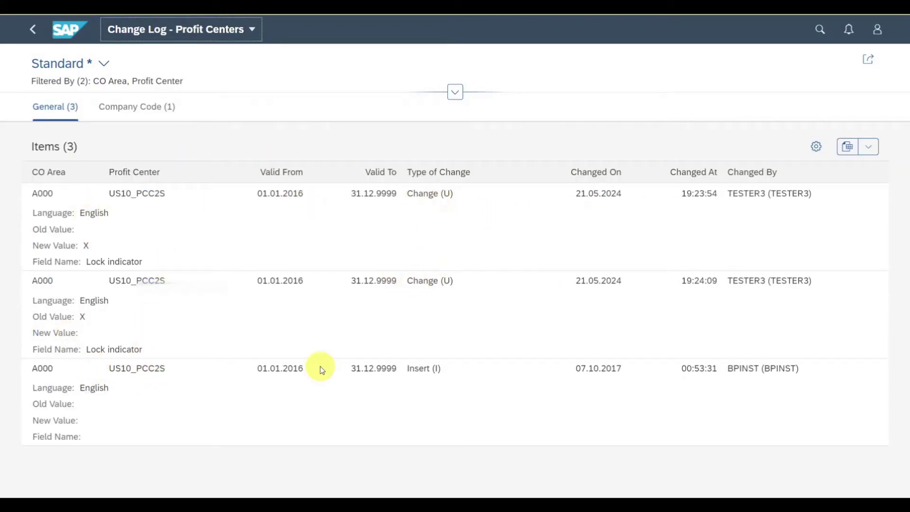
pyautogui.click(33, 29)
pyautogui.click(31, 247)
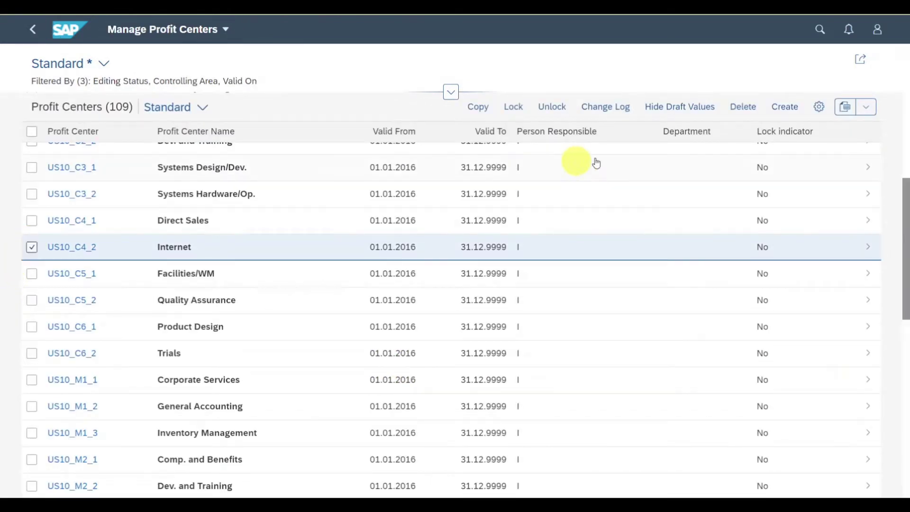
# Step: Toggle Hide Draft Values on and back off, then start a new profit center
pyautogui.click(685, 110)
pyautogui.click(687, 111)
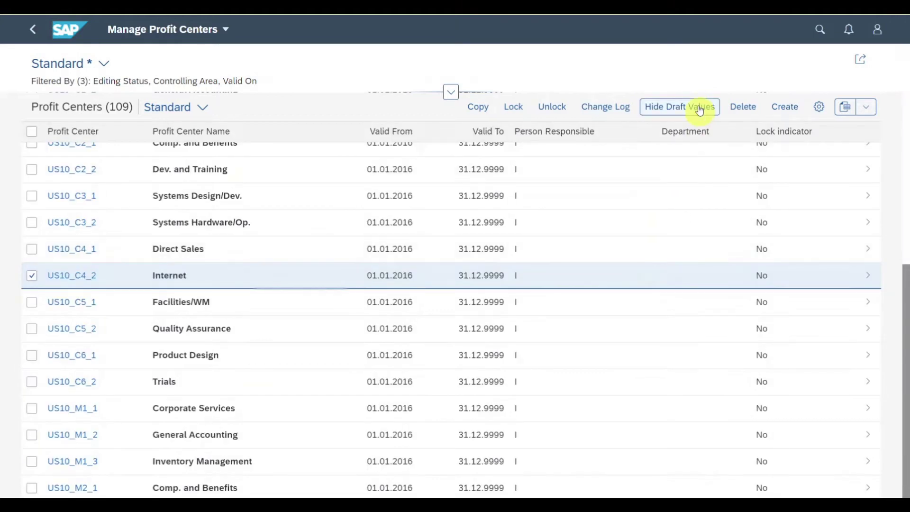
pyautogui.click(788, 111)
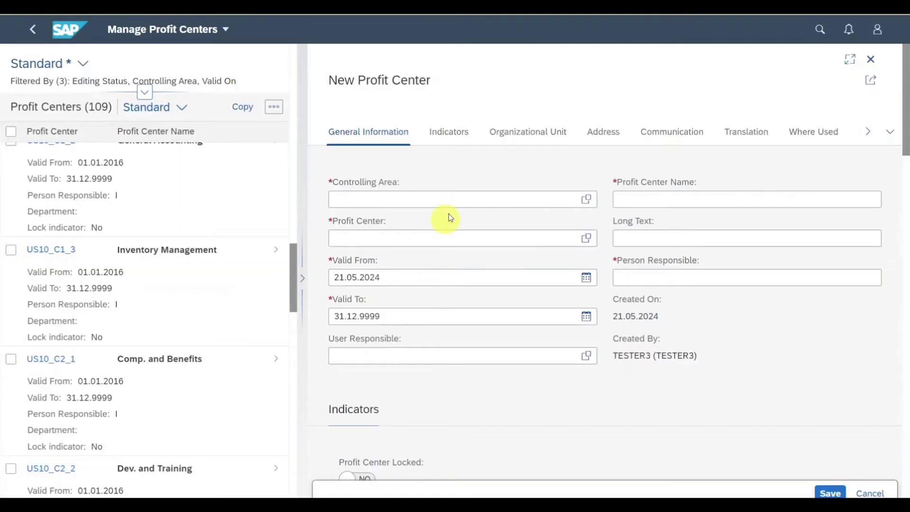
# Step: Enter controlling area A000, name 'Special Inventory' and profit center ID US10_C1_4
pyautogui.click(457, 200)
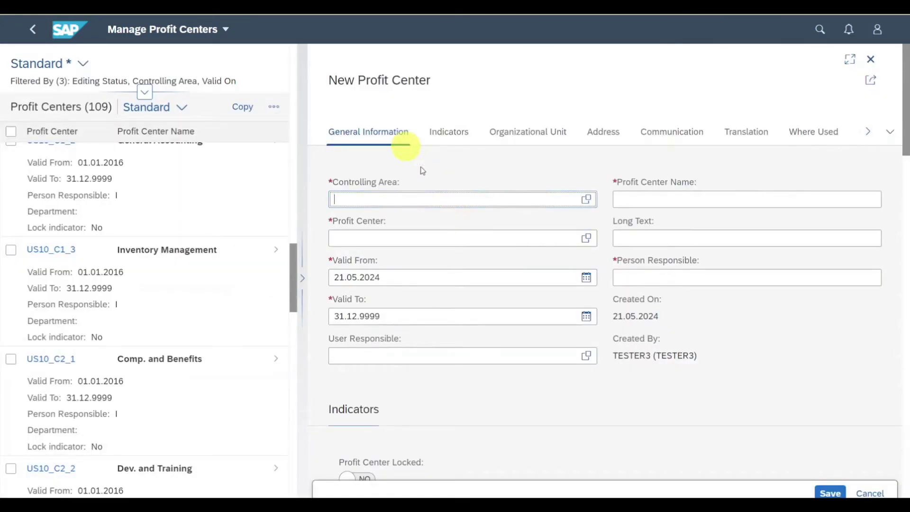
pyautogui.click(451, 201)
pyautogui.write('A0')
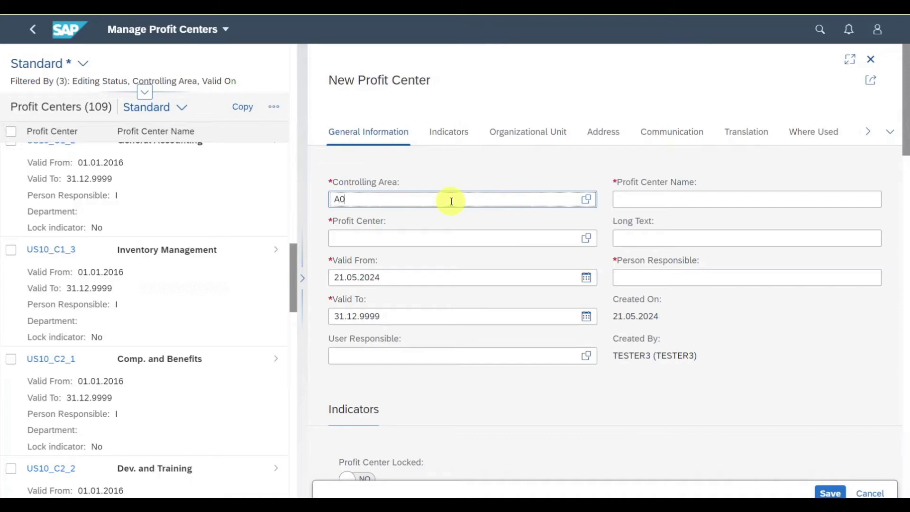
pyautogui.write('00')
pyautogui.click(647, 199)
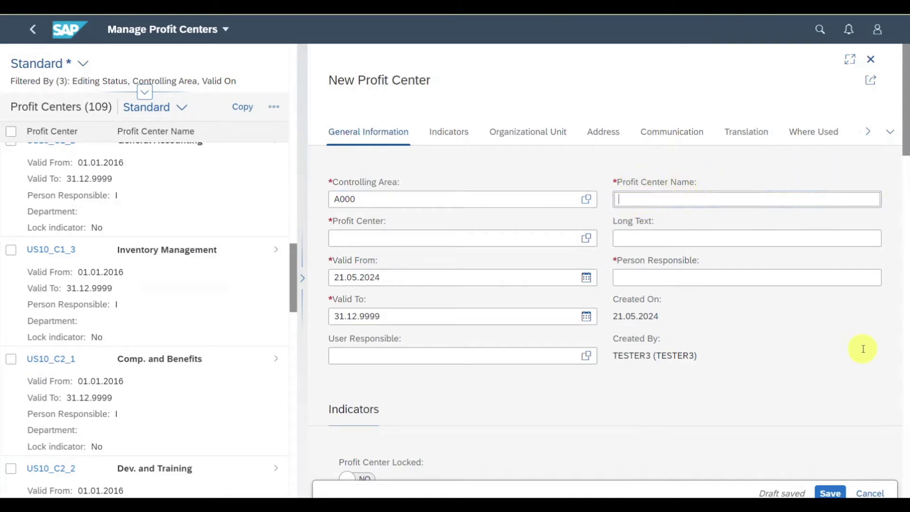
pyautogui.write('Special Inventory')
pyautogui.click(514, 238)
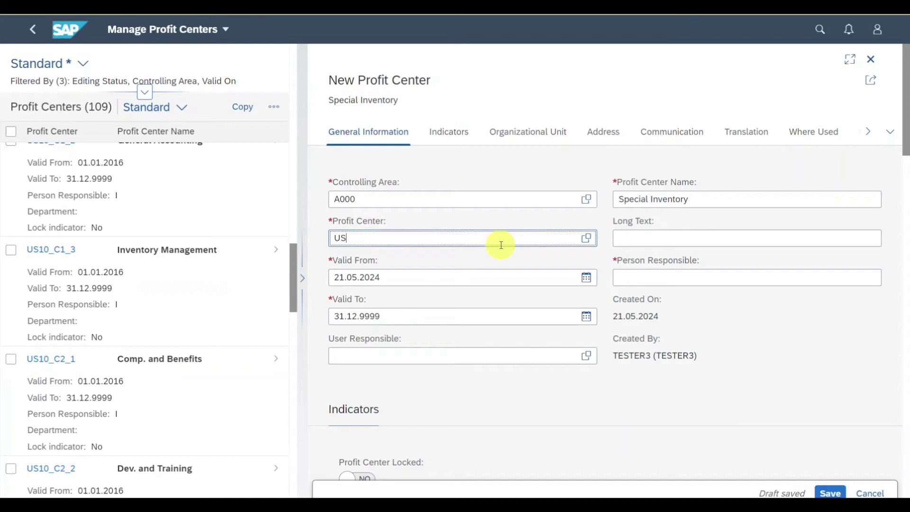
pyautogui.write('US10_C1_4')
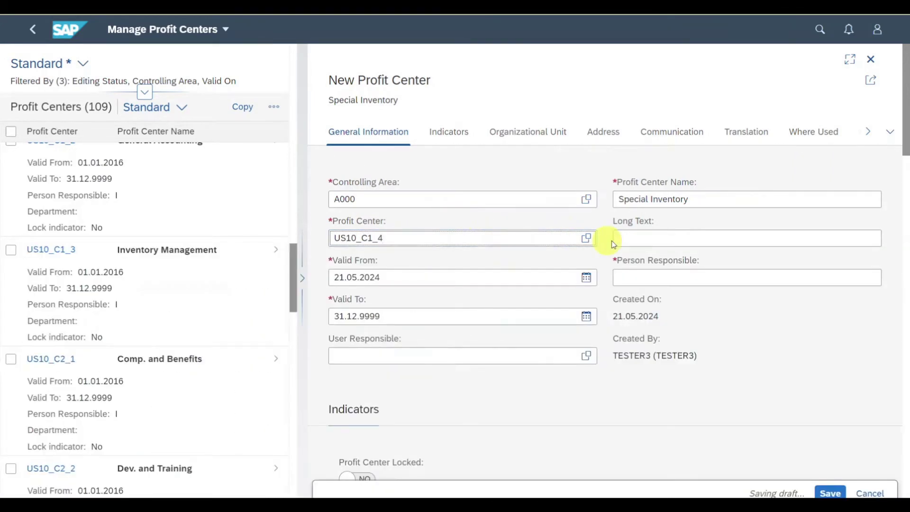
pyautogui.click(617, 239)
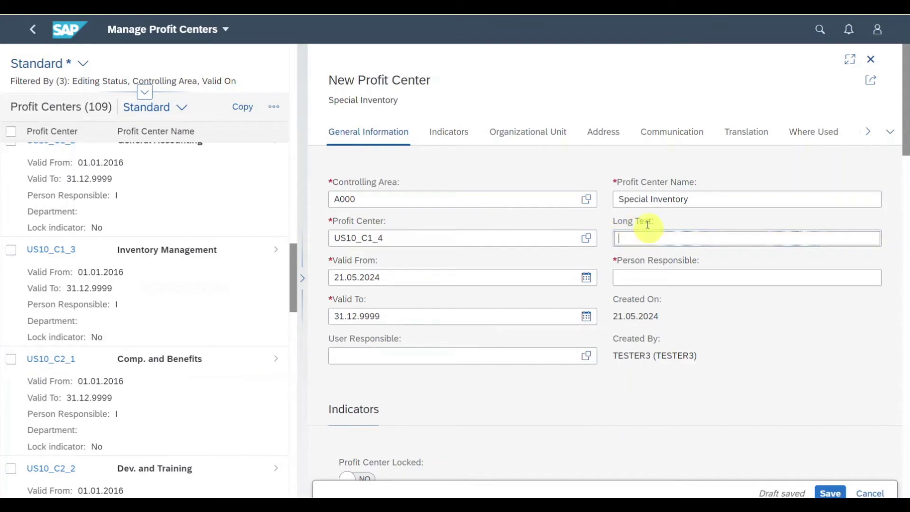
# Step: Change the Valid To date from 31.12.9999 to 31.12.2025
pyautogui.moveTo(386, 276); pyautogui.dragTo(317, 281)
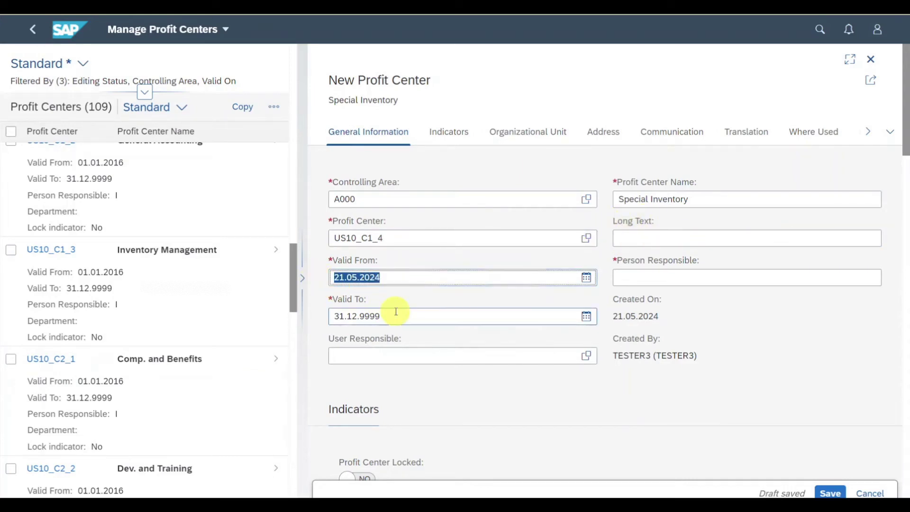
pyautogui.moveTo(396, 311); pyautogui.dragTo(376, 287)
pyautogui.click(399, 277)
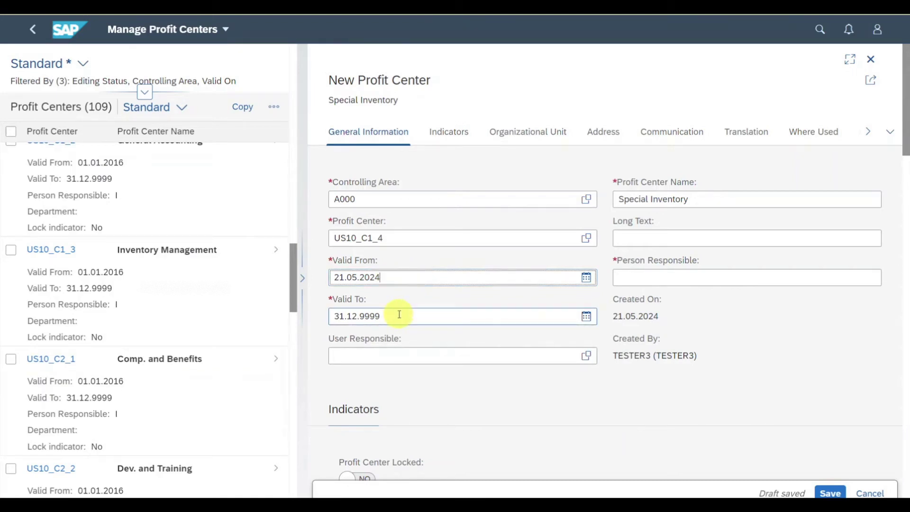
pyautogui.moveTo(399, 314); pyautogui.dragTo(359, 316)
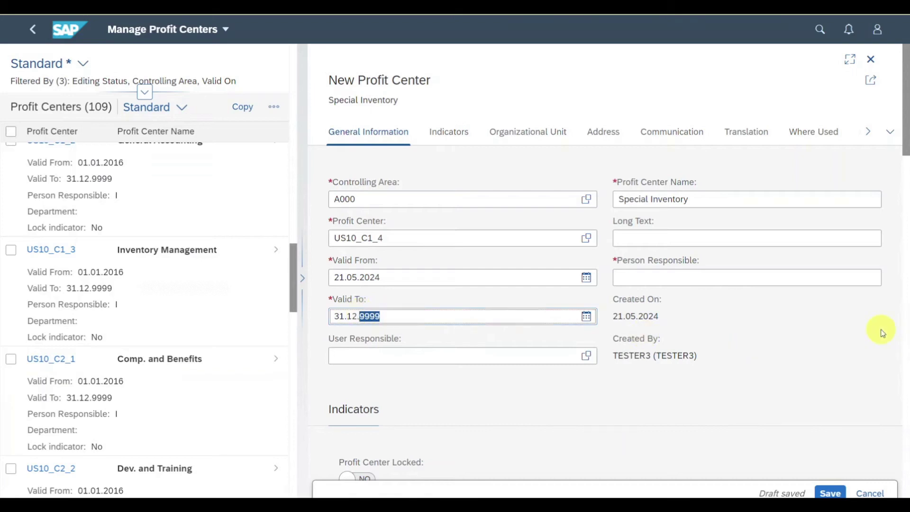
pyautogui.write('2025')
pyautogui.press('Tab')
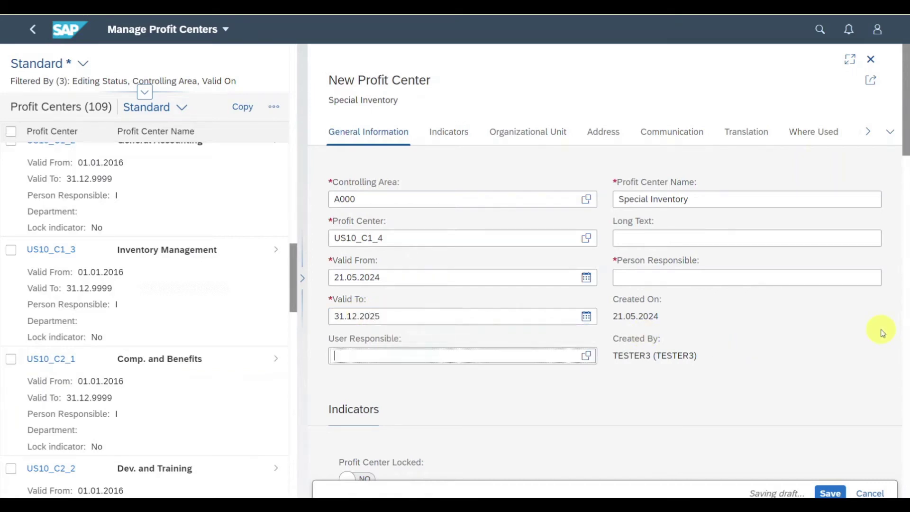
# Step: Fill in the person responsible and move through the Indicators and Organizational Unit sections
pyautogui.click(702, 279)
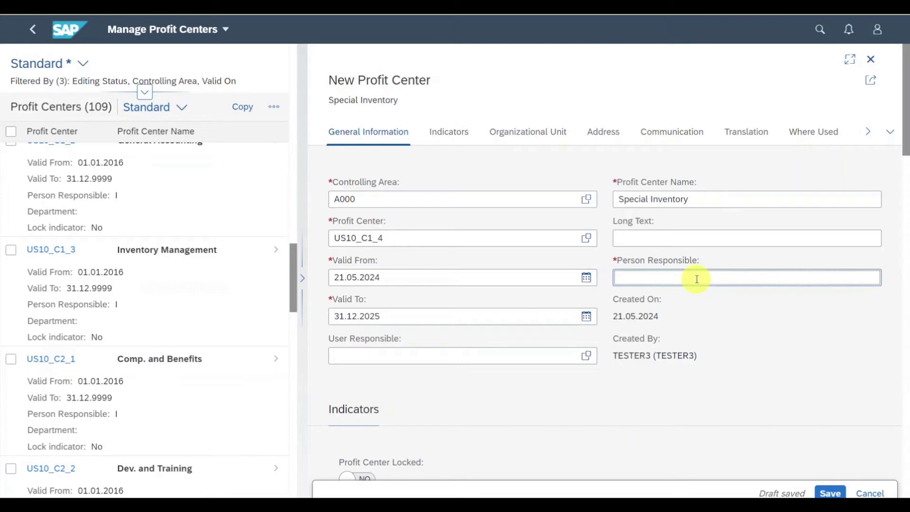
pyautogui.write('st')
pyautogui.click(454, 358)
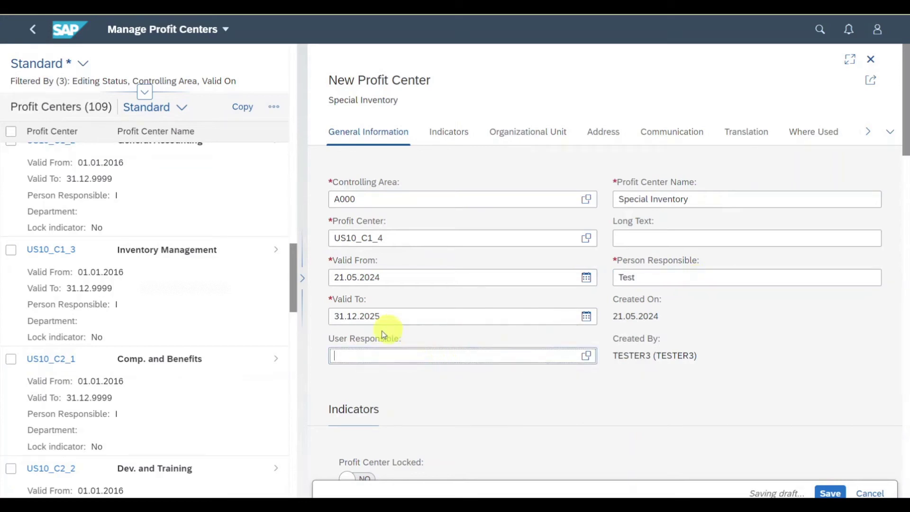
pyautogui.click(451, 133)
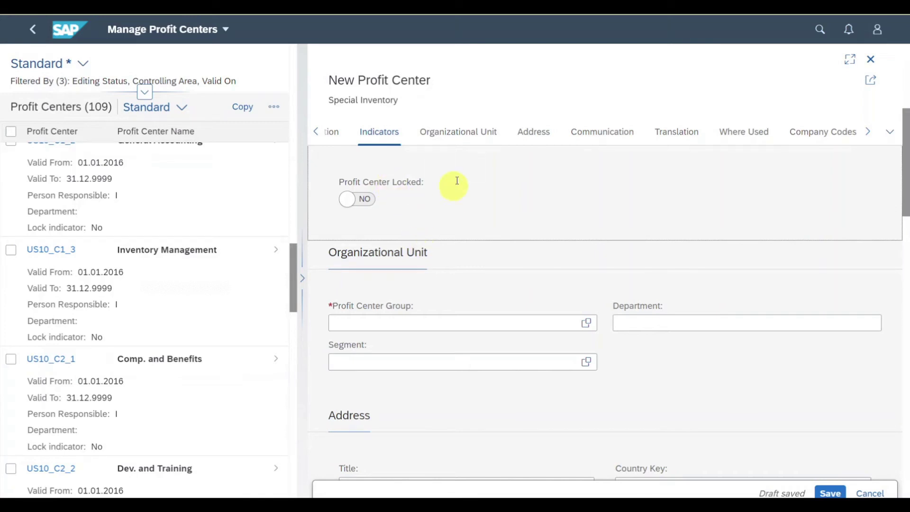
pyautogui.click(481, 132)
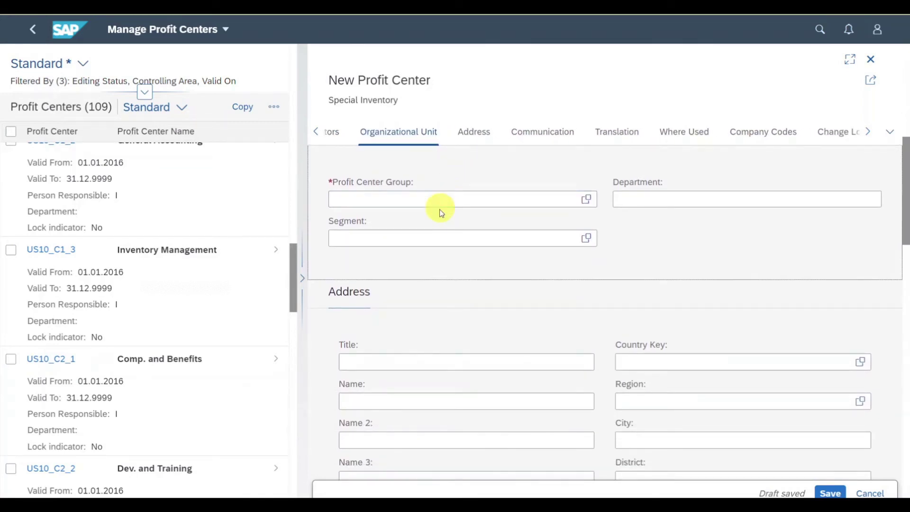
# Step: Pick SALES from the Profit Center Group value help, then go to the Address section
pyautogui.click(440, 198)
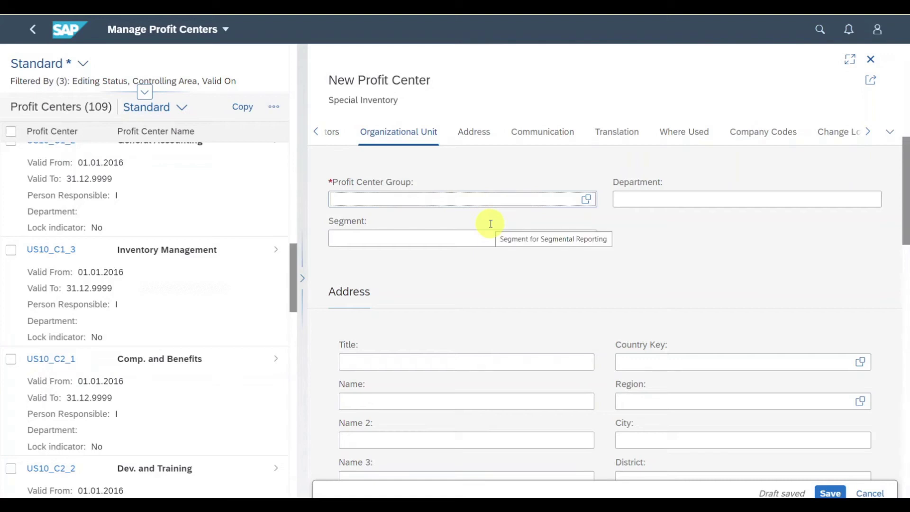
pyautogui.click(586, 198)
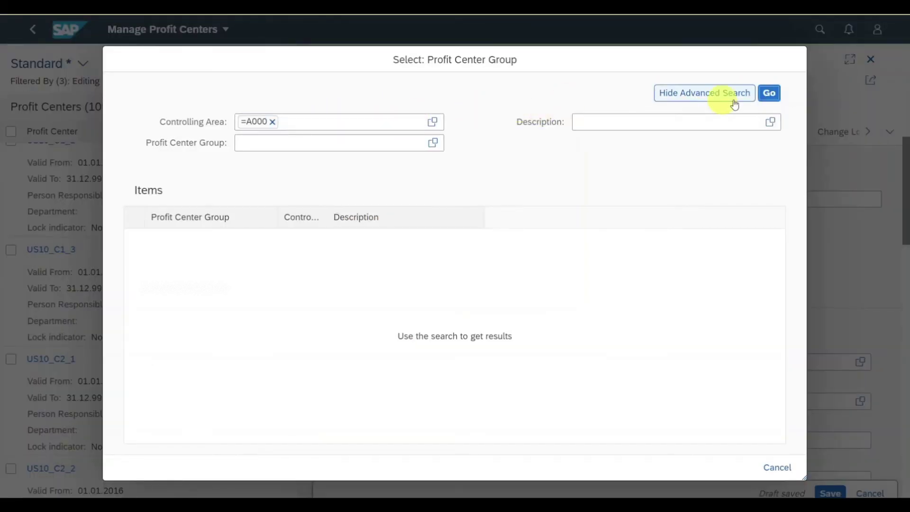
pyautogui.click(769, 93)
pyautogui.scroll(-5, 242, 327)
pyautogui.click(247, 300)
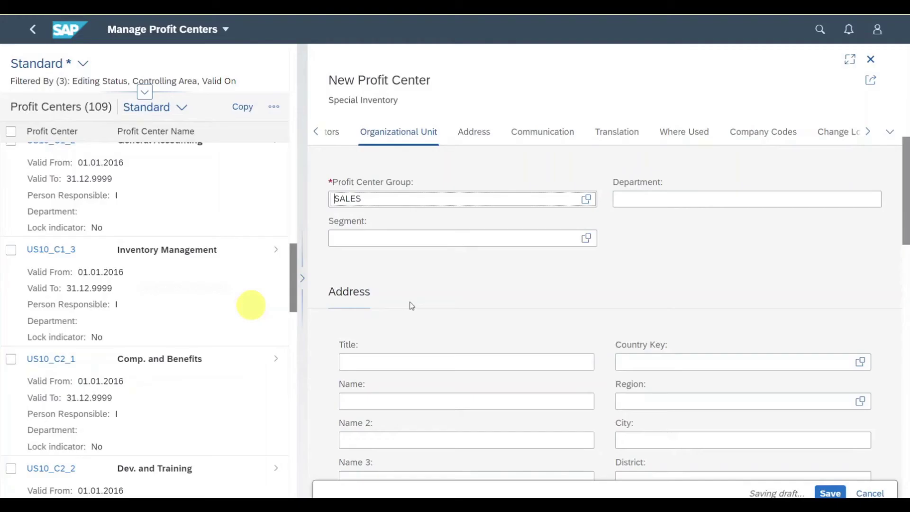
pyautogui.click(698, 199)
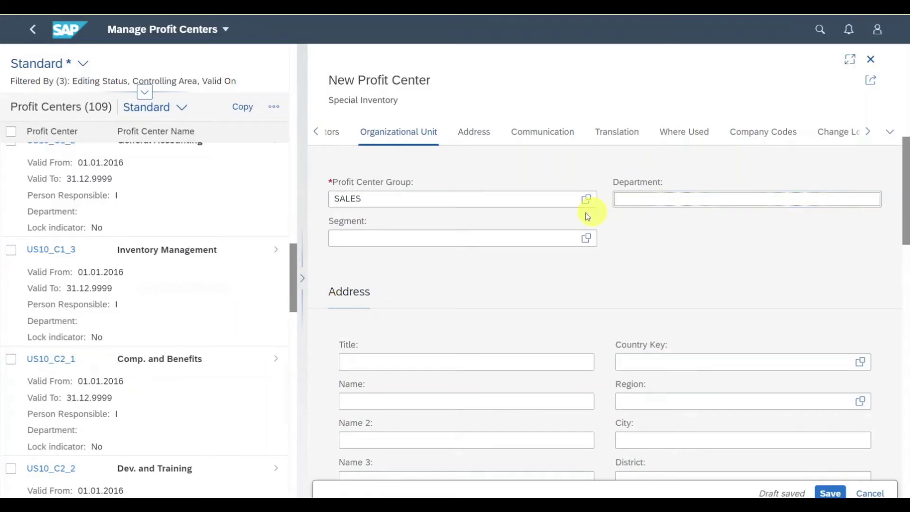
pyautogui.click(503, 240)
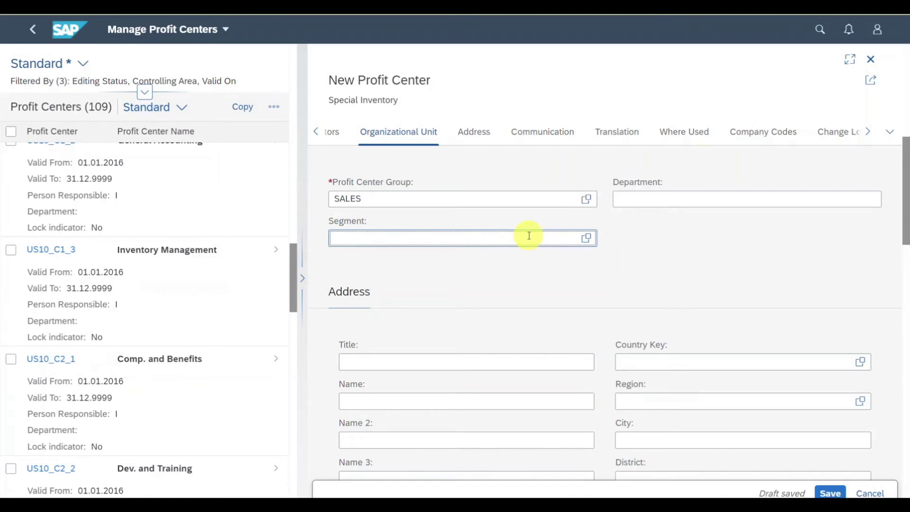
pyautogui.click(477, 140)
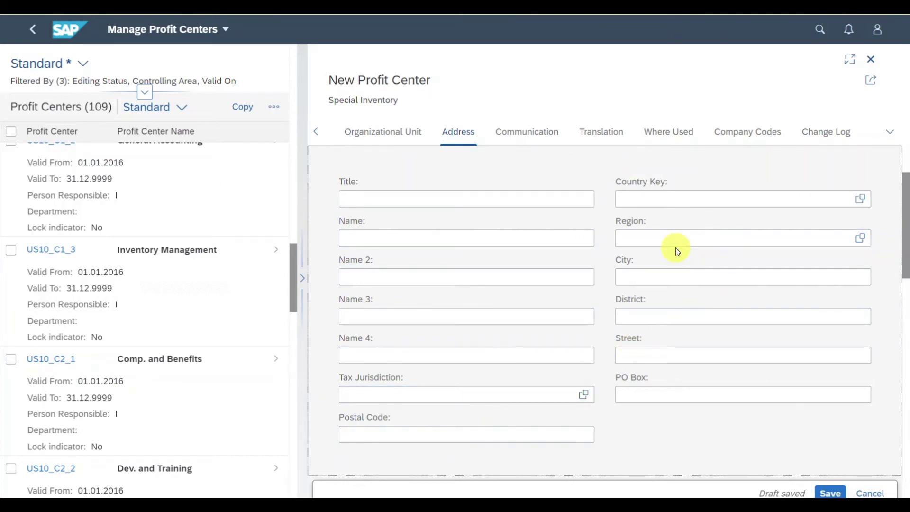
# Step: Move through Communication to the Translation section listing EN 'Special Inventory'
pyautogui.click(545, 137)
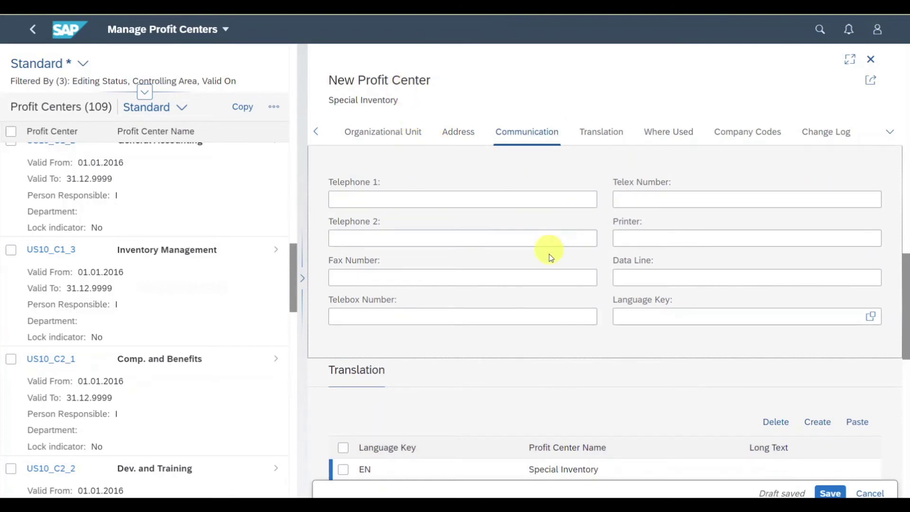
pyautogui.click(610, 139)
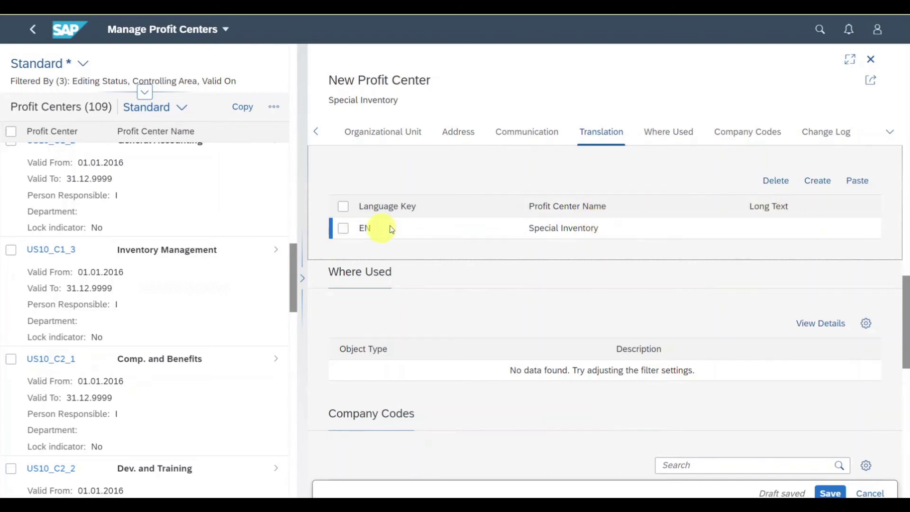
# Step: Create a translation row with language key PT and name 'Inventário especial'
pyautogui.click(820, 188)
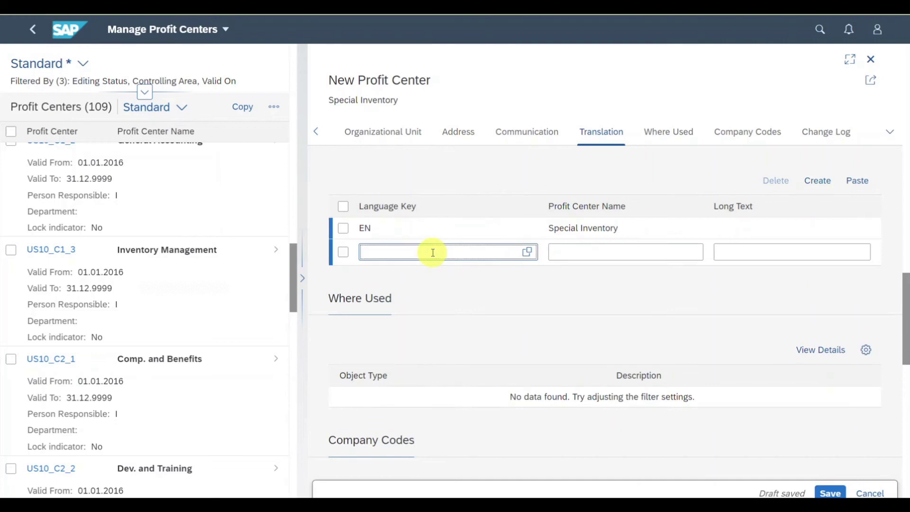
pyautogui.write('PT')
pyautogui.click(626, 249)
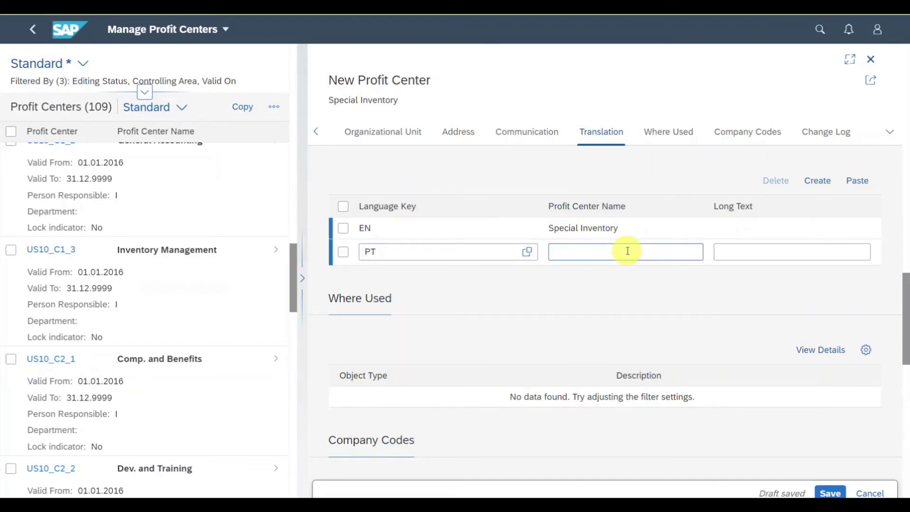
pyautogui.write('Inventário especial')
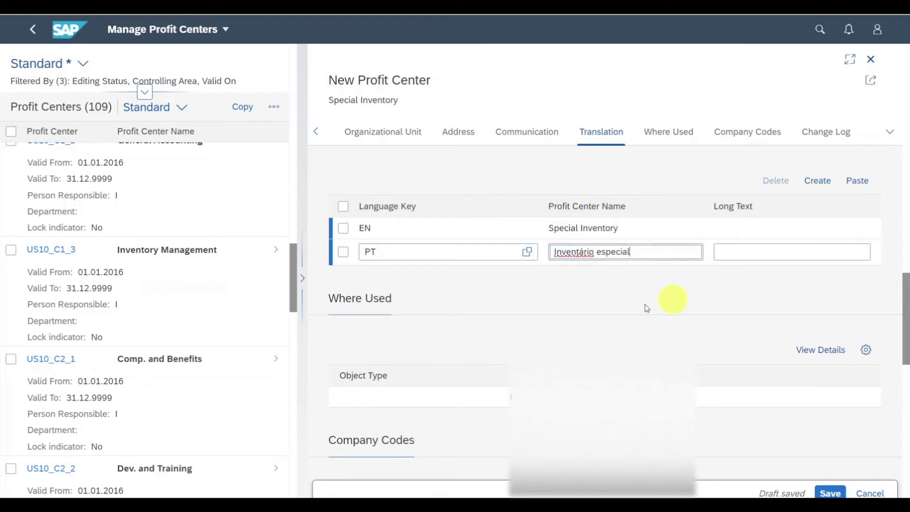
pyautogui.click(679, 132)
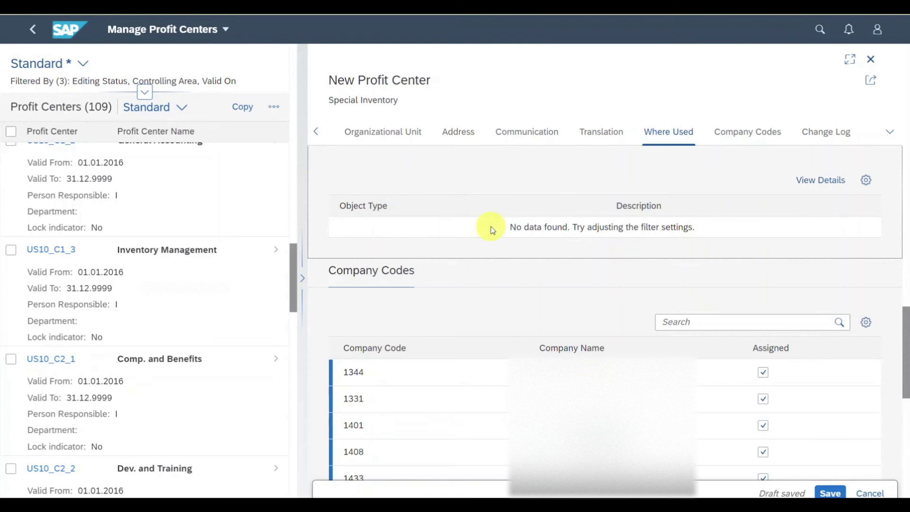
# Step: Check the Company Codes table and Change Log, then save profit center US10_C1_4
pyautogui.scroll(-5, 569, 256)
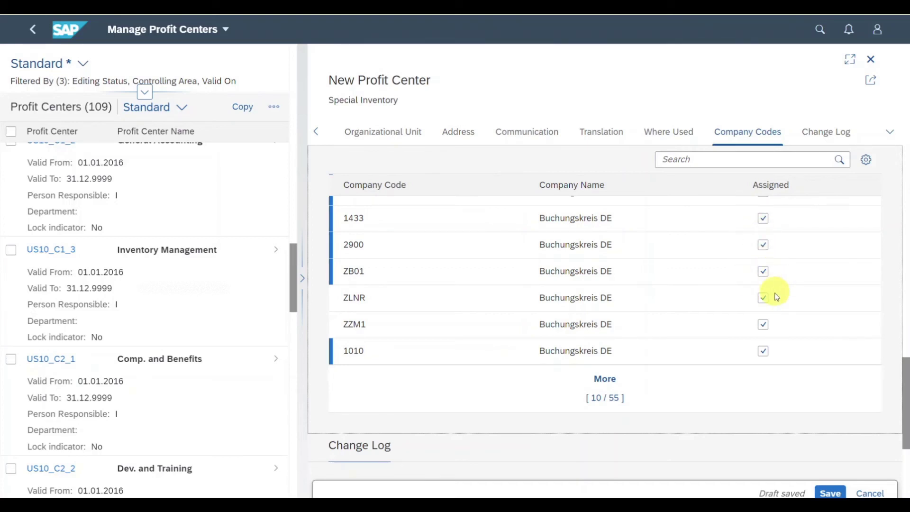
pyautogui.click(824, 133)
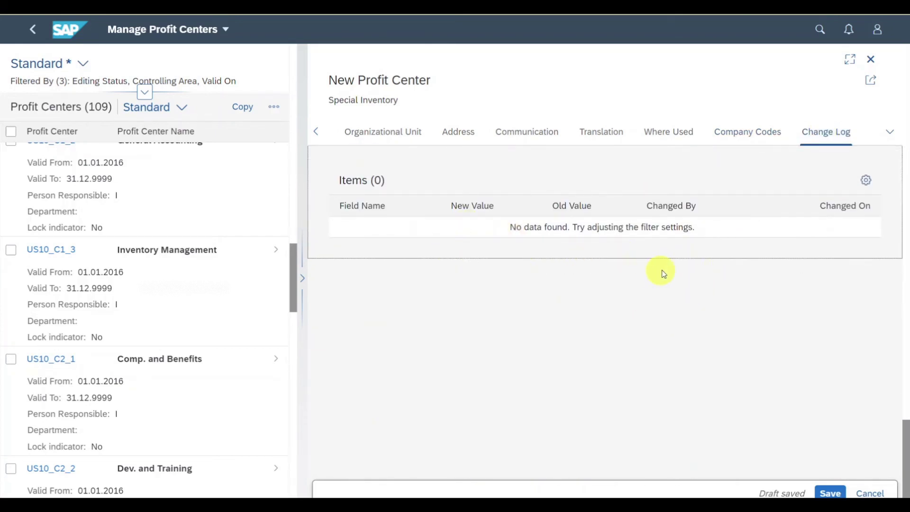
pyautogui.click(828, 492)
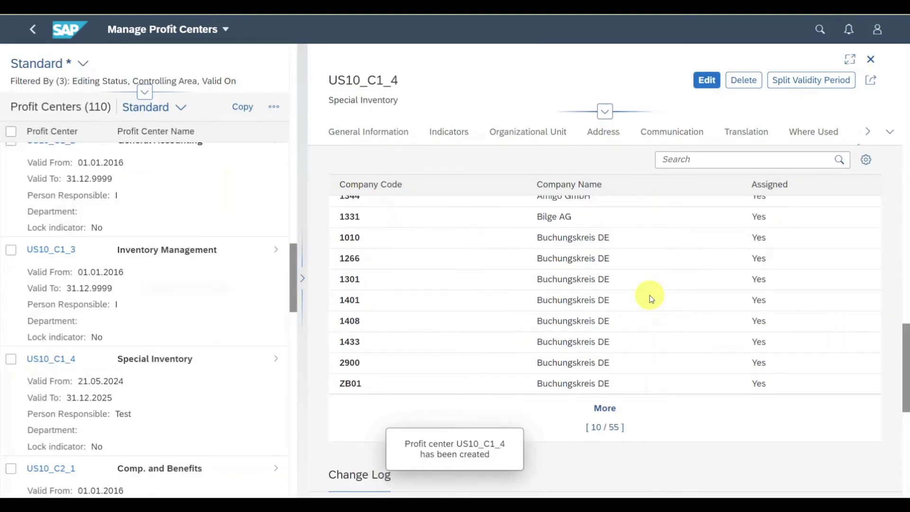
# Step: Start splitting US10_C1_4's validity, opening the period dialog prefilled with 21.05.2024 to 31.12.2025
pyautogui.scroll(-5, 566, 231)
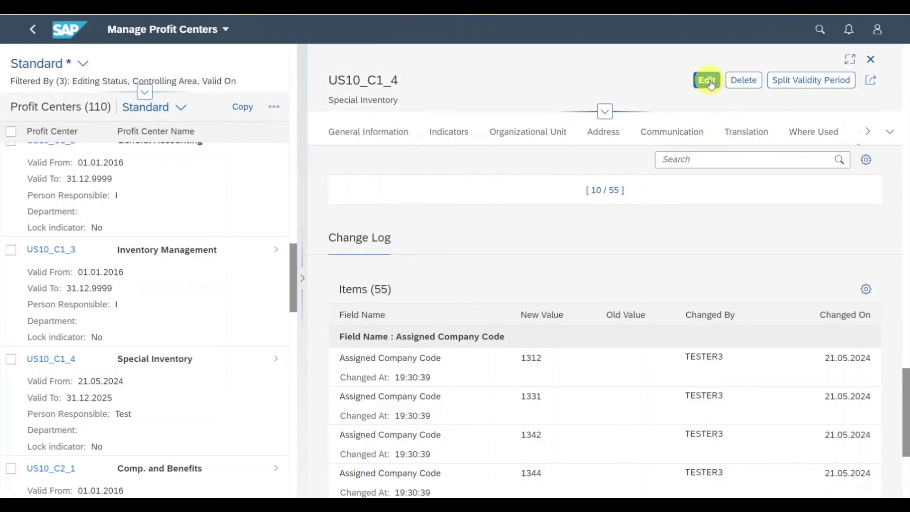
pyautogui.click(805, 83)
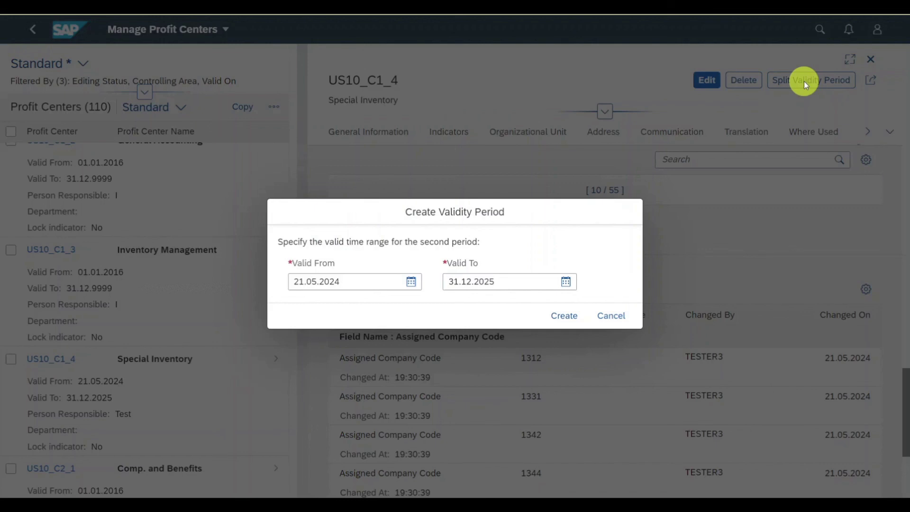
# Step: Split the validity at 31.12.2024 and save TEST 2 as person responsible for that period
pyautogui.click(566, 281)
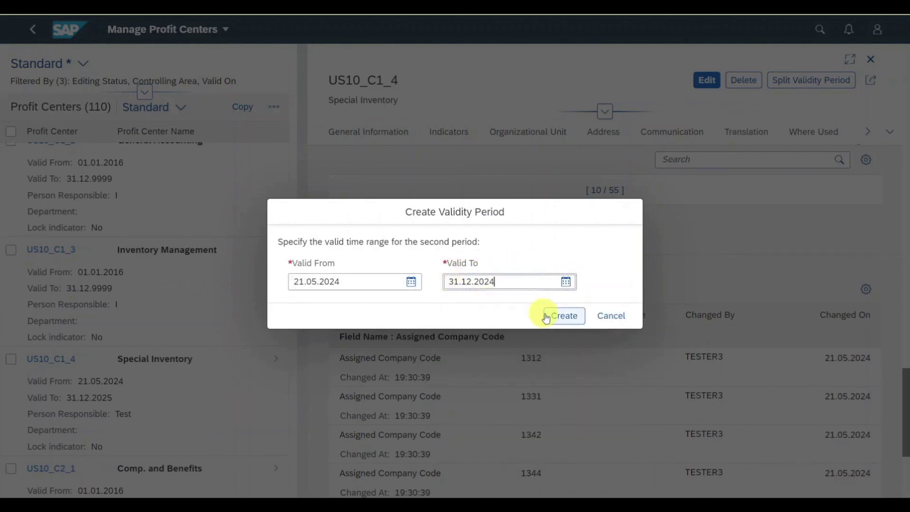
pyautogui.click(564, 317)
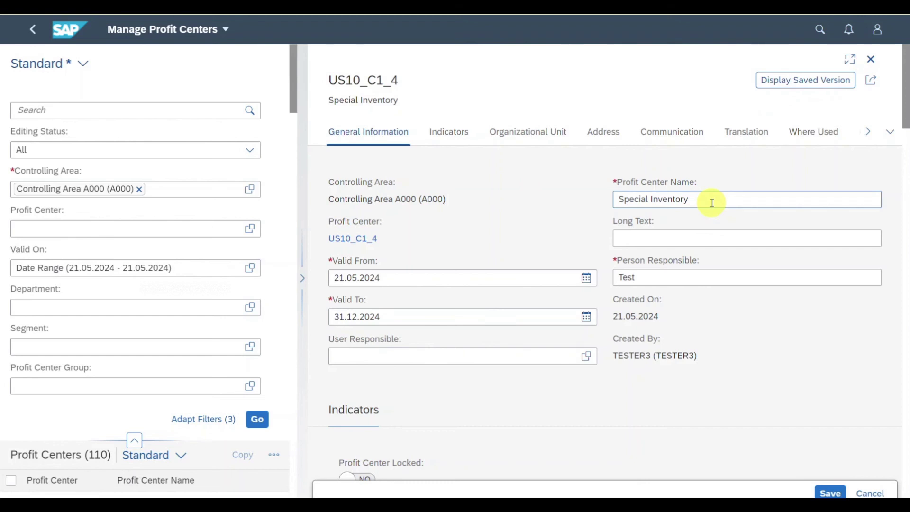
pyautogui.click(741, 275)
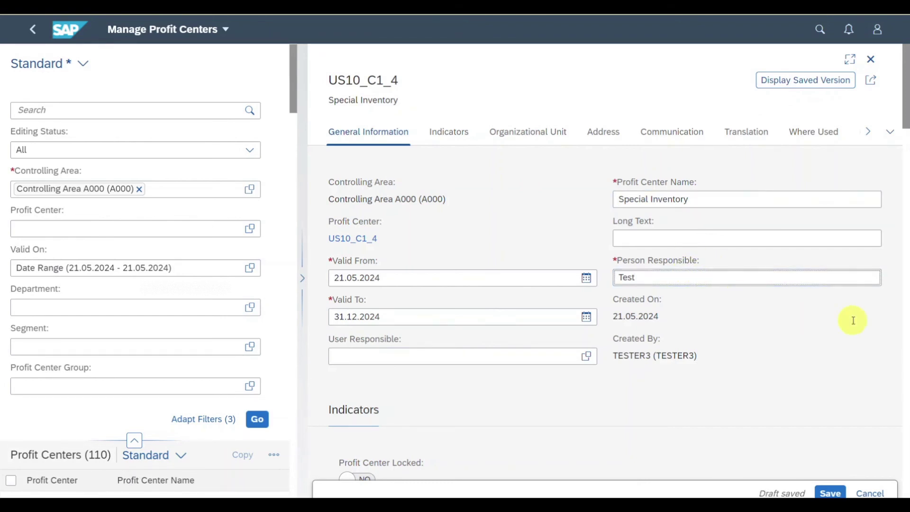
pyautogui.write('EST 2')
pyautogui.click(830, 493)
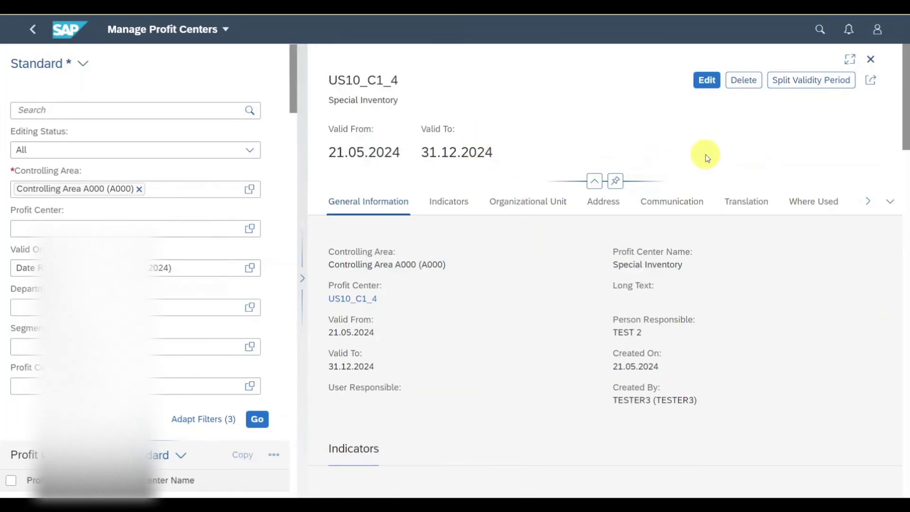
# Step: Filter the profit center list to US10_C1_4 with Valid On cleared to show both periods
pyautogui.click(35, 33)
pyautogui.click(525, 124)
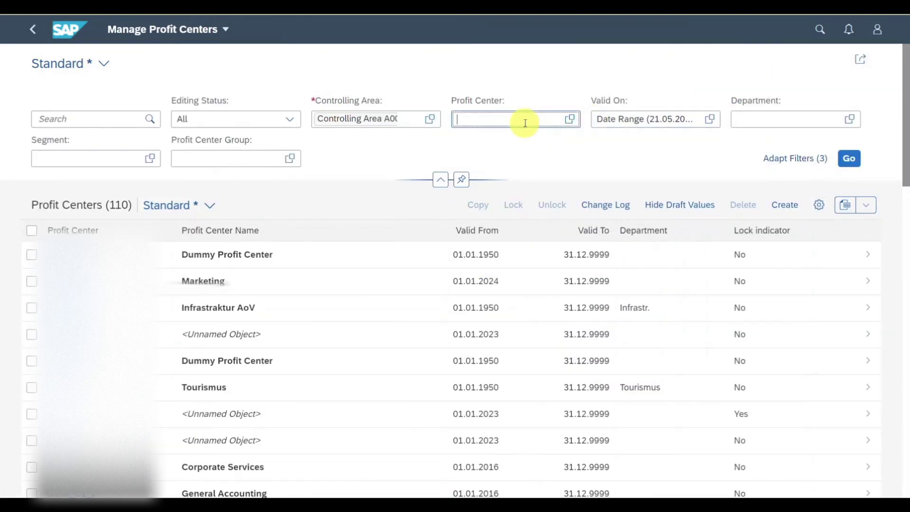
pyautogui.hotkey('ctrl', 'v')
pyautogui.press('Tab')
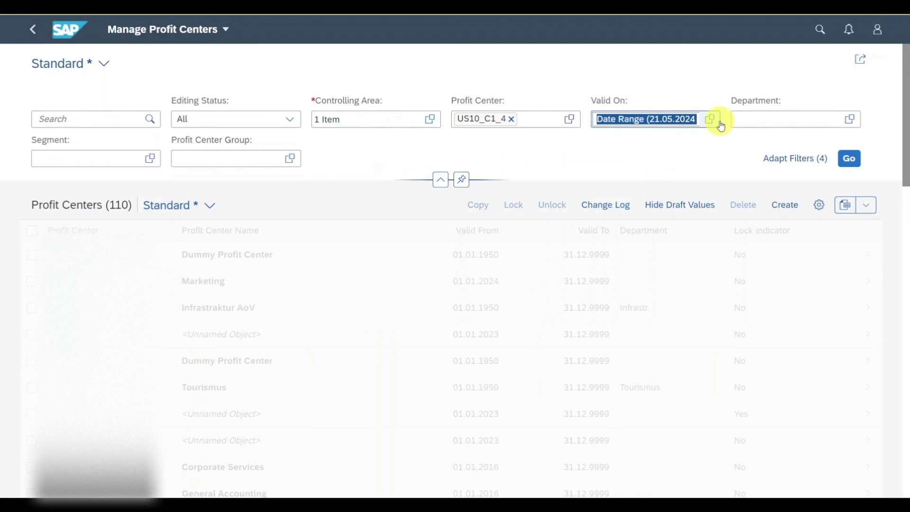
pyautogui.press('BackSpace')
pyautogui.click(848, 161)
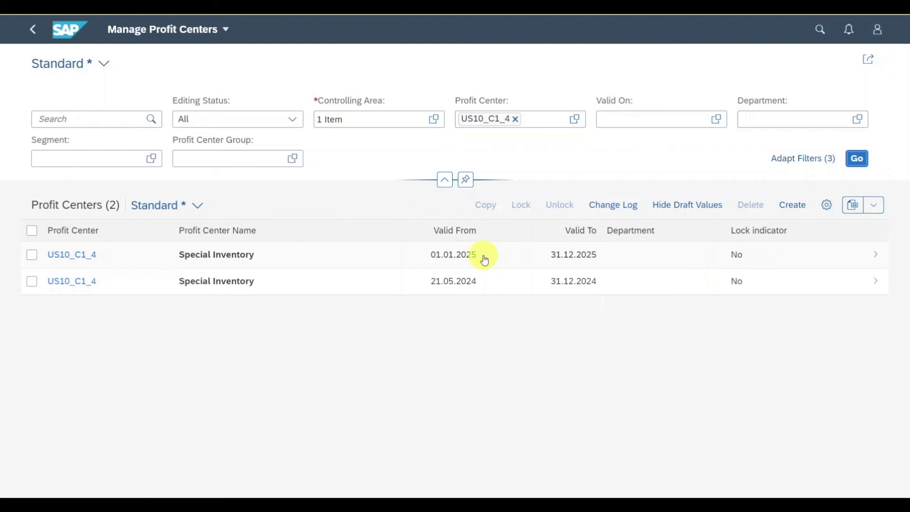
# Step: Open the details of US10_C1_4's 21.05.2024–31.12.2024 period from the list
pyautogui.click(572, 284)
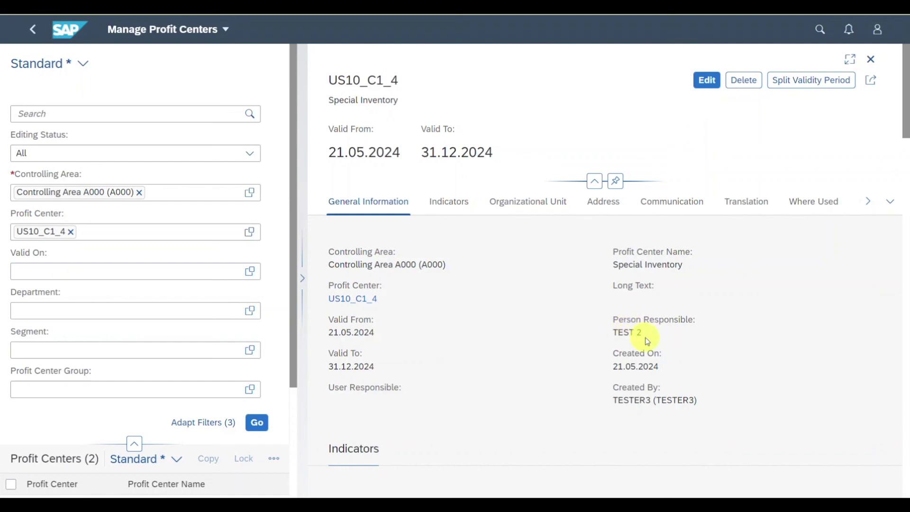
pyautogui.click(32, 29)
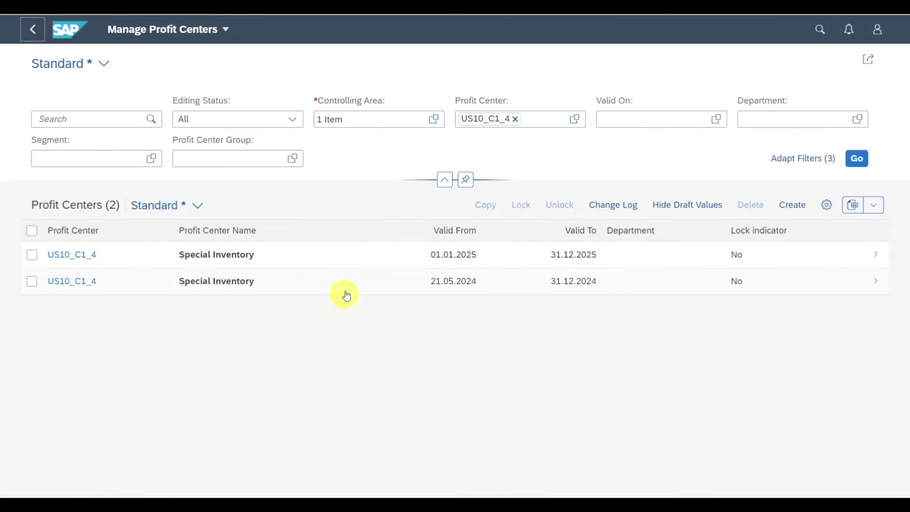
pyautogui.click(354, 284)
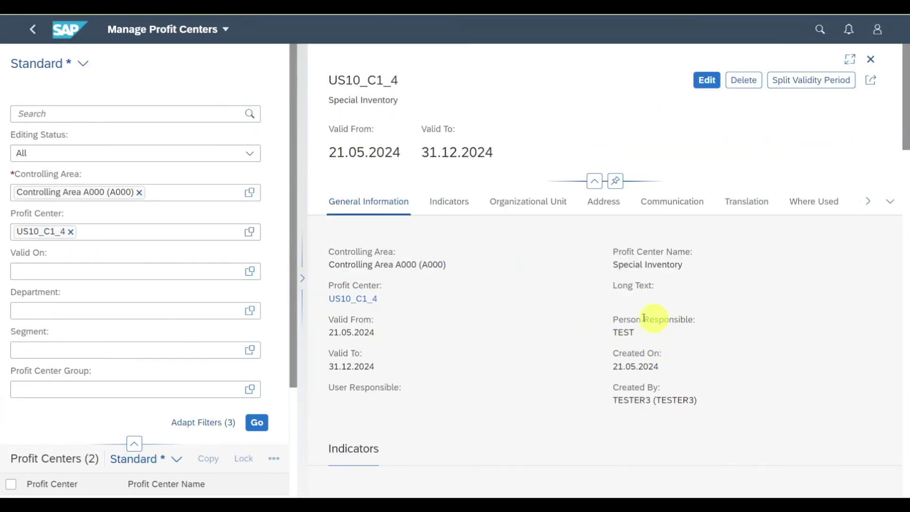